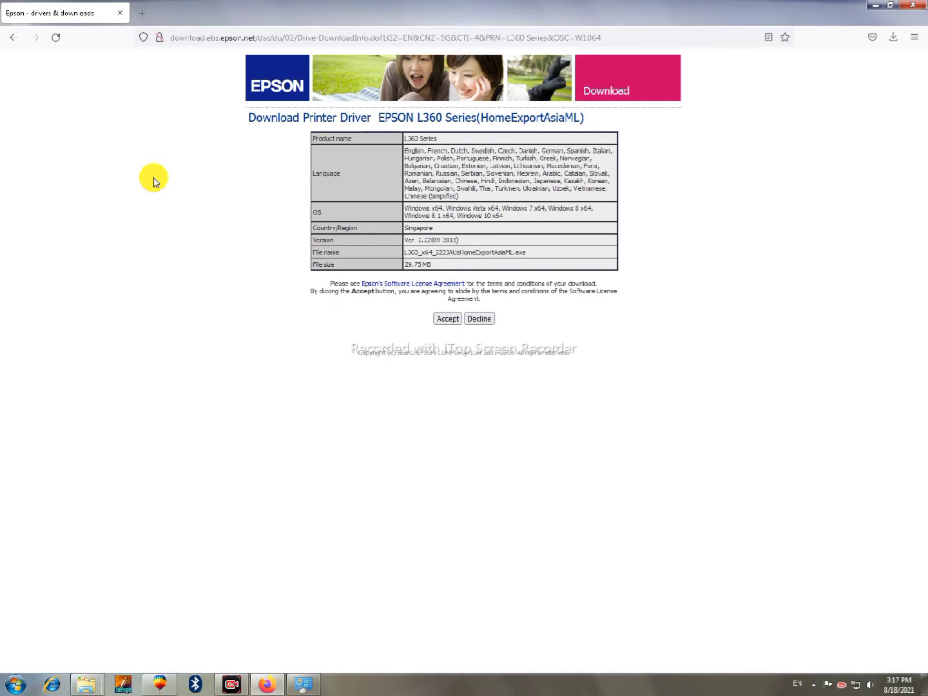
- Accept the software license agreement on the download page and save the driver file L360_x64_222JAUsHomeExportAsiaML.exe
click(444, 317)
click(442, 321)
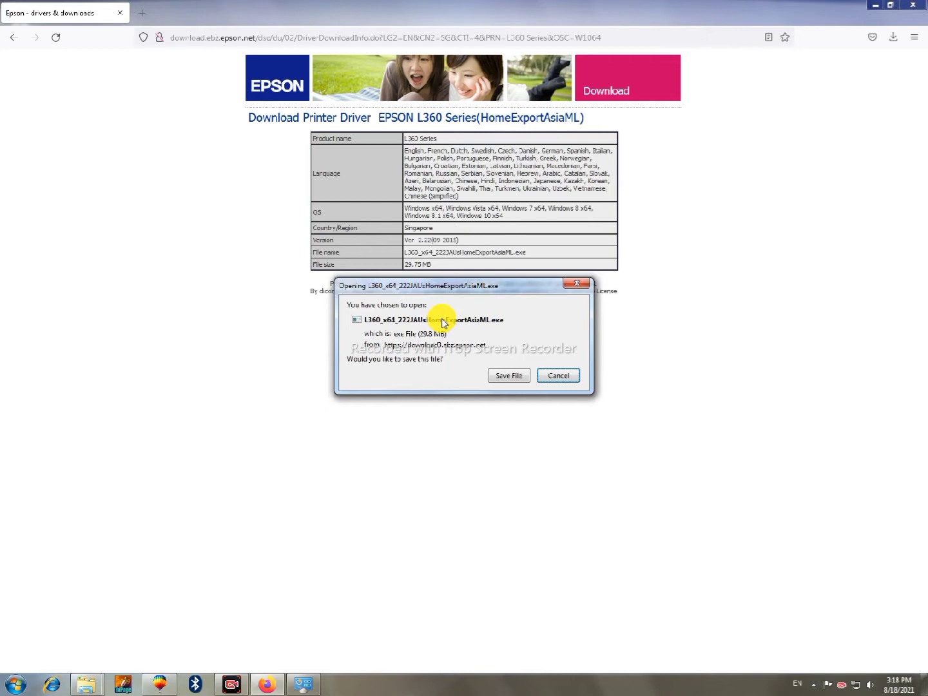
click(510, 379)
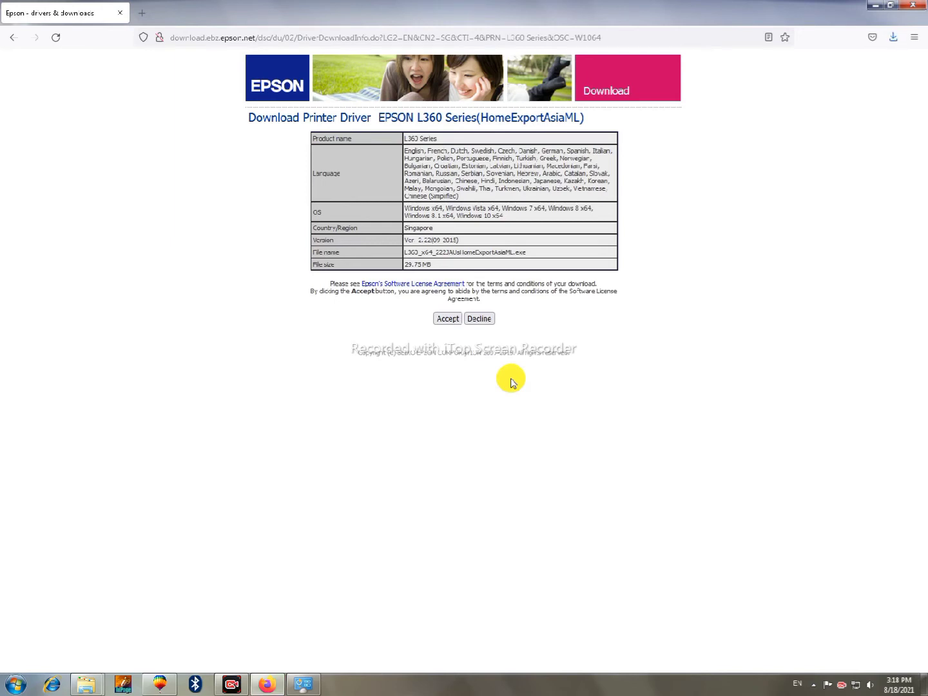
- Open the Downloads folder containing the downloaded L360 driver and run its installer, allowing it through the security warning
click(896, 40)
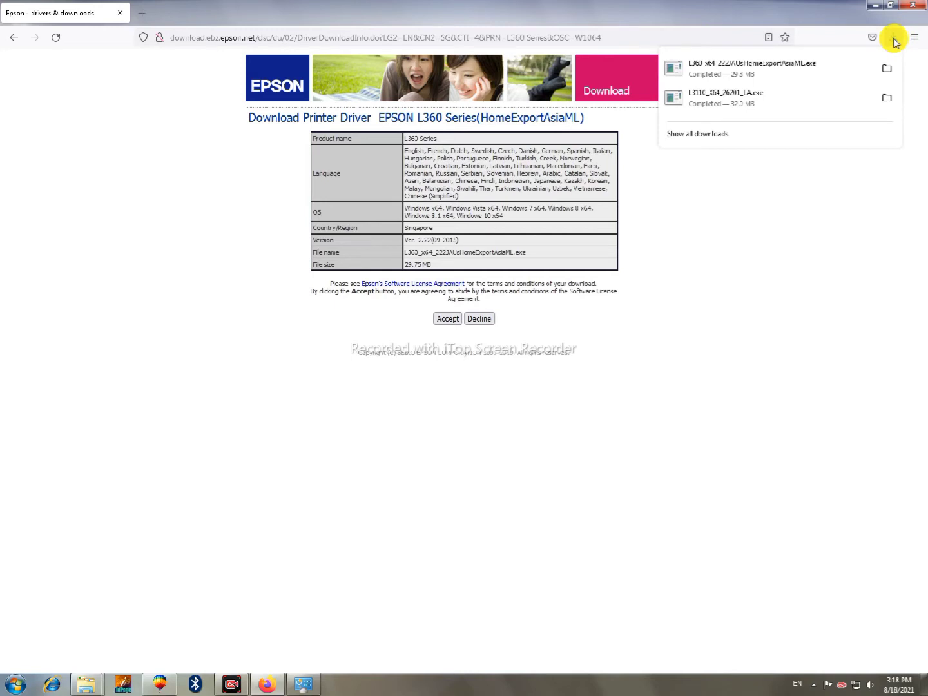
click(887, 72)
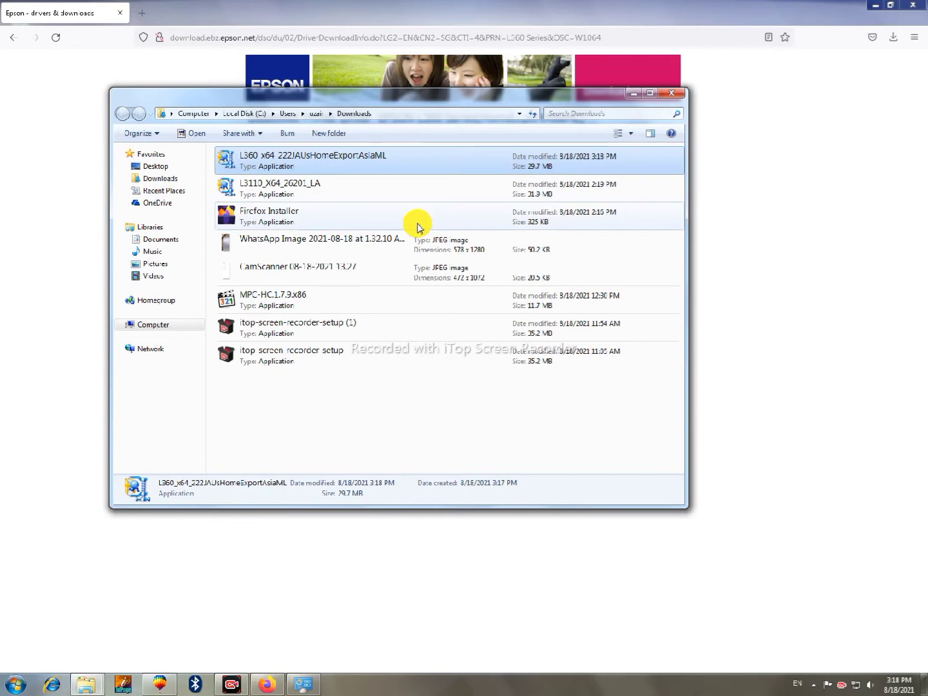
double_click(322, 163)
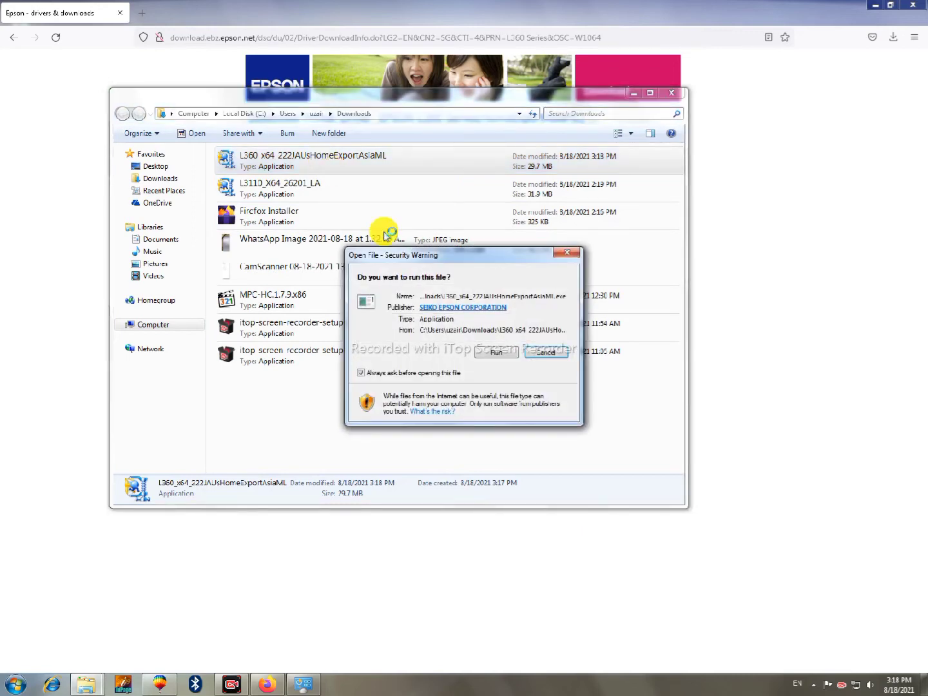
click(498, 353)
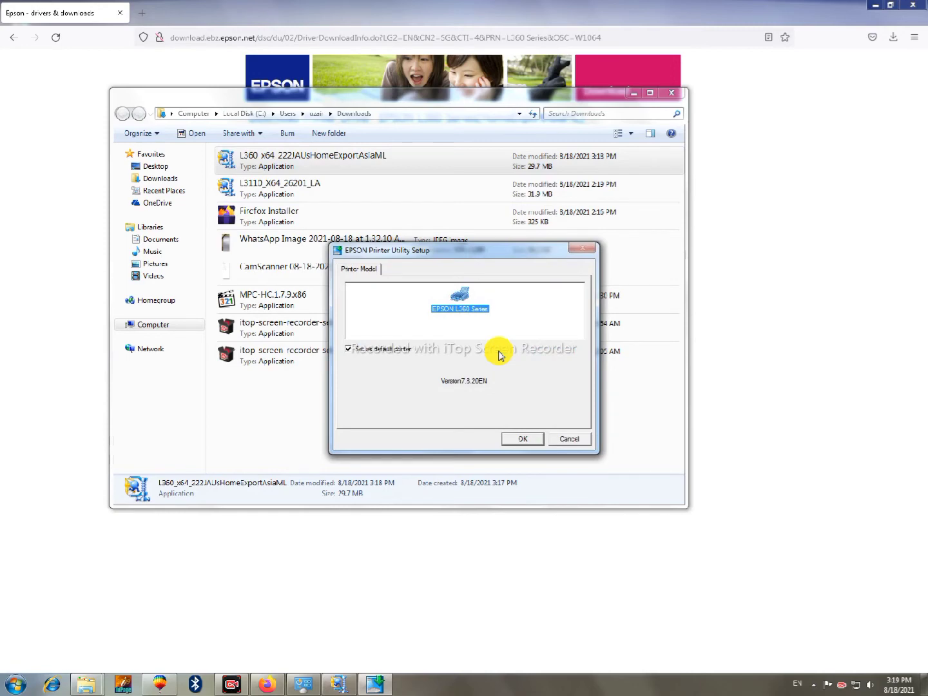
- Install the EPSON L360 Series driver as the default printer with English as the language, agreeing to the license terms
click(516, 441)
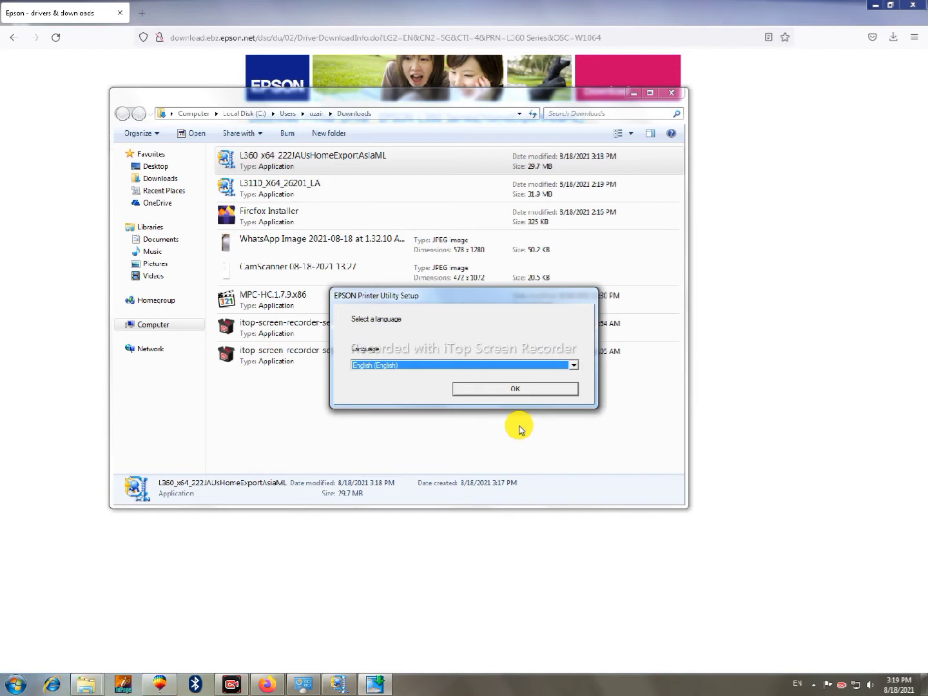
click(527, 389)
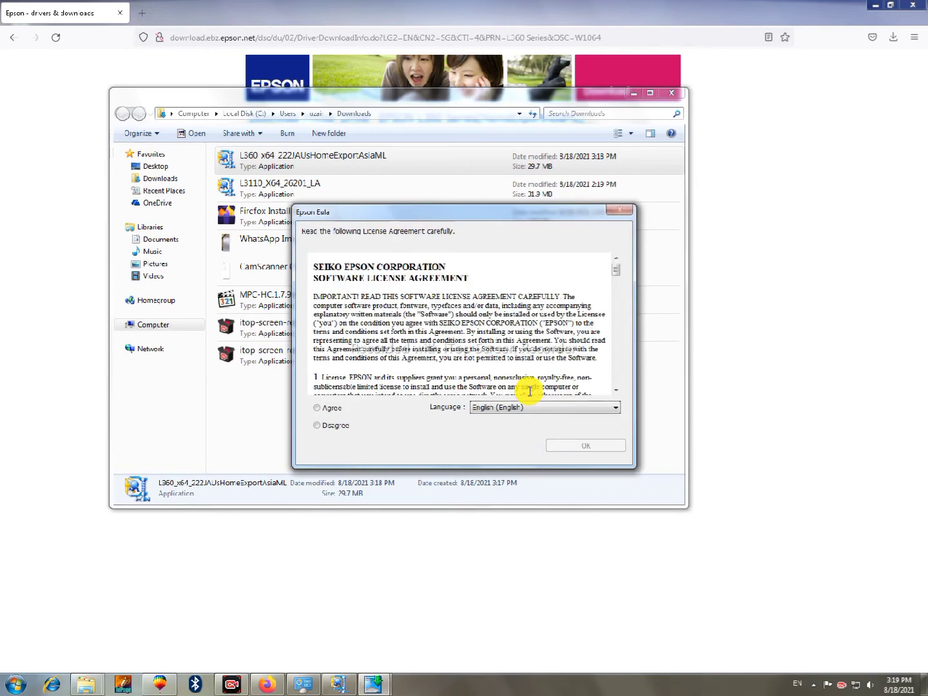
click(316, 407)
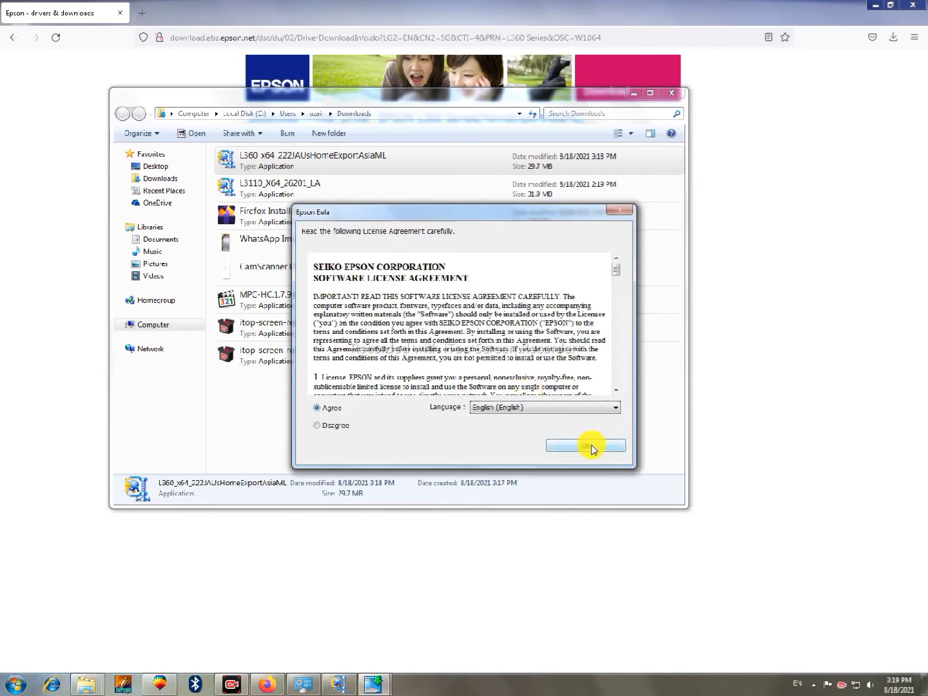
click(591, 447)
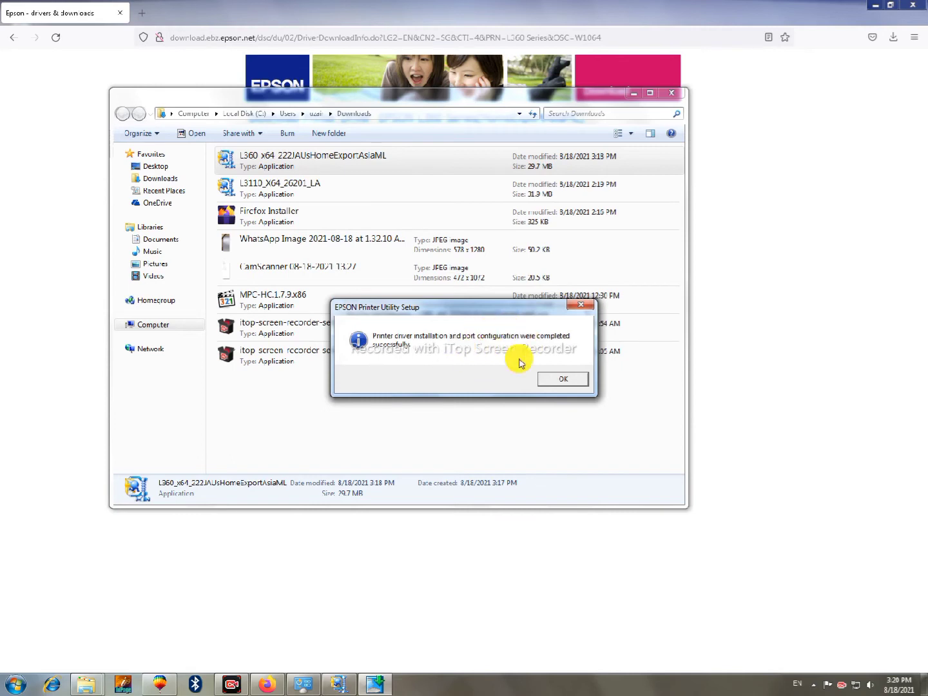
click(559, 379)
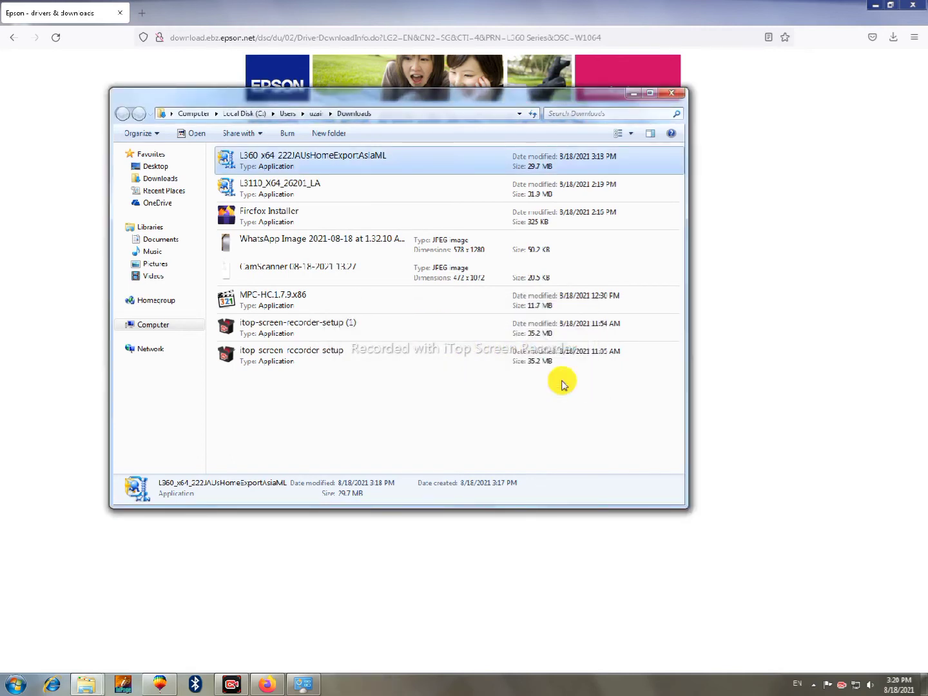
- Close the Downloads folder, then view the installed printers in a refreshed, maximized Devices and Printers window
click(679, 98)
key(super+d)
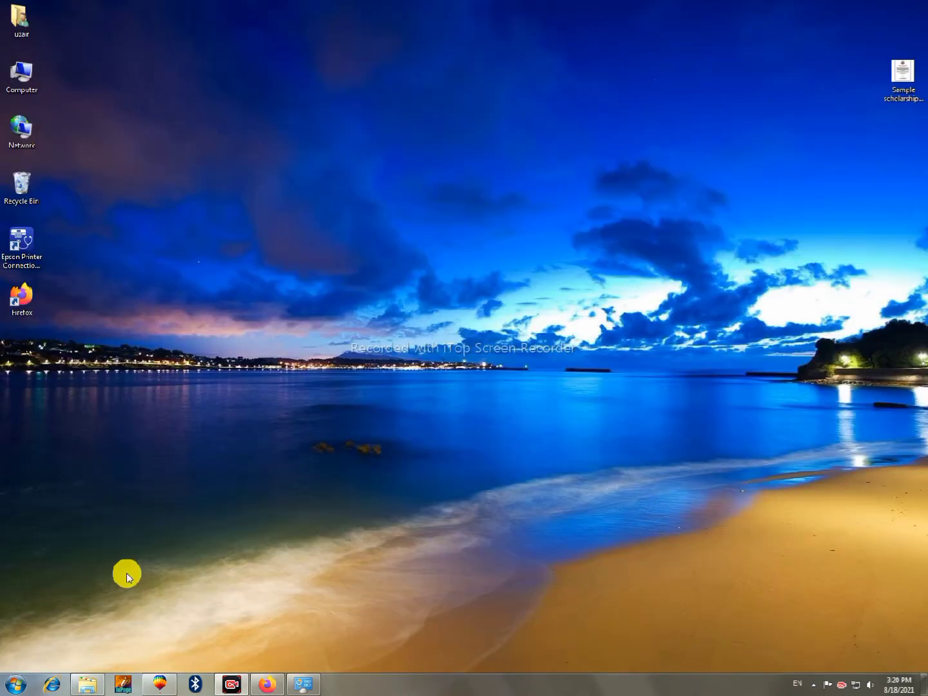
click(16, 685)
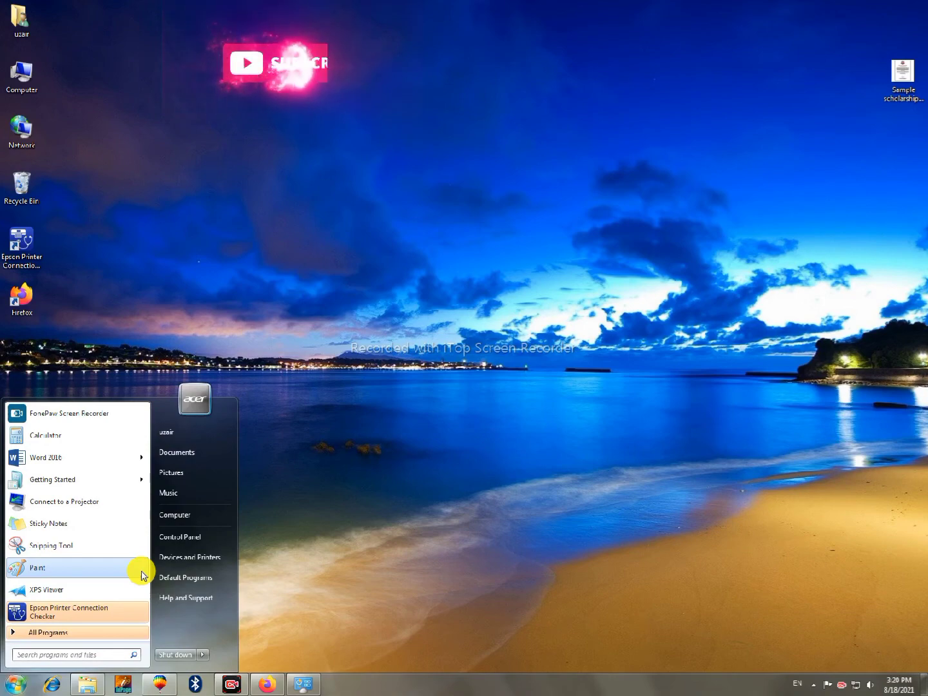
click(182, 556)
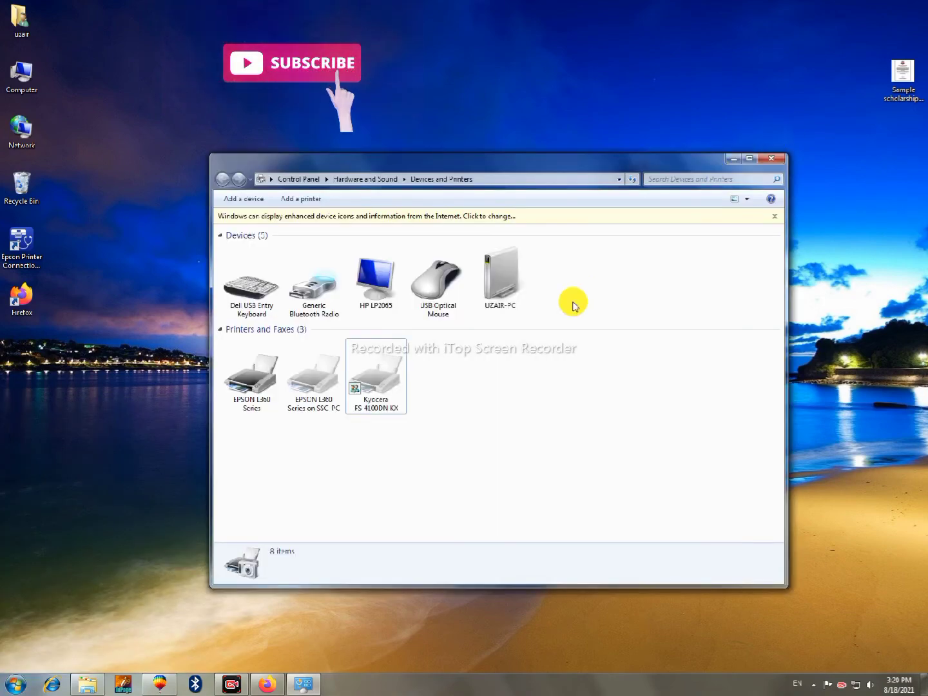
right_click(532, 375)
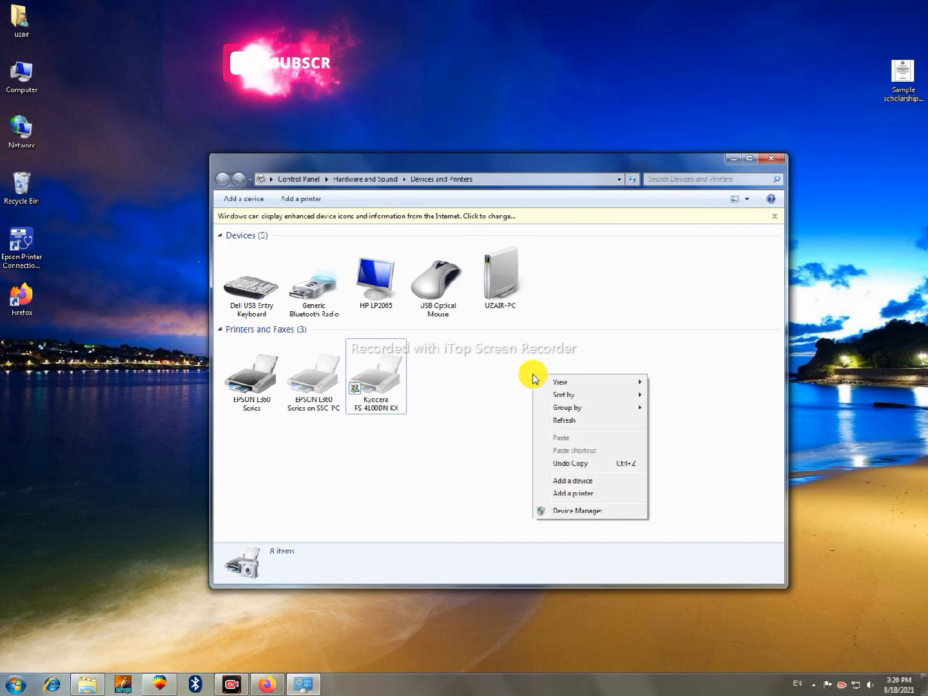
click(557, 421)
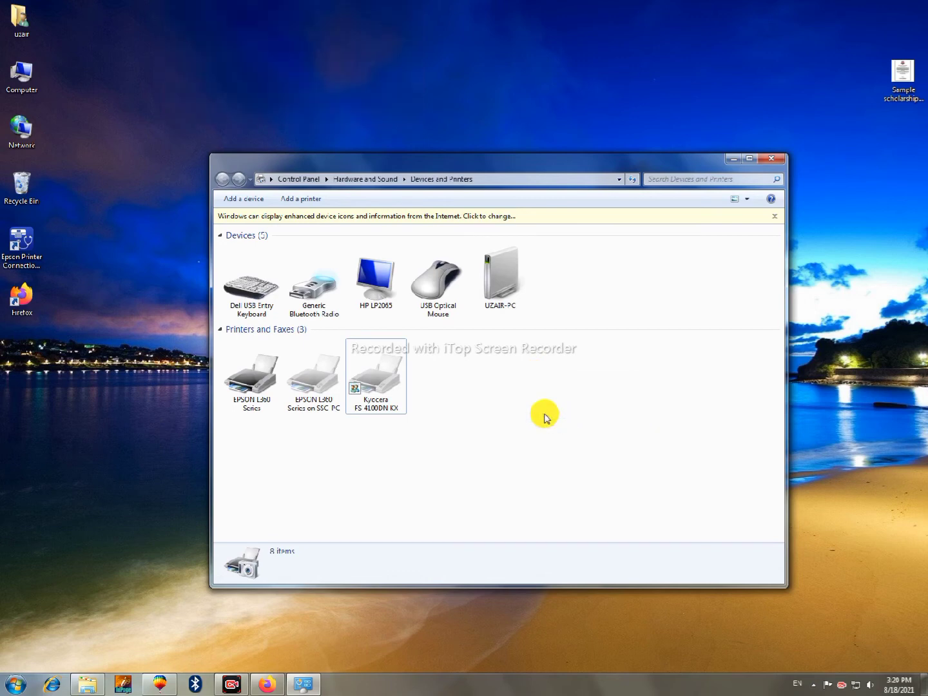
click(750, 159)
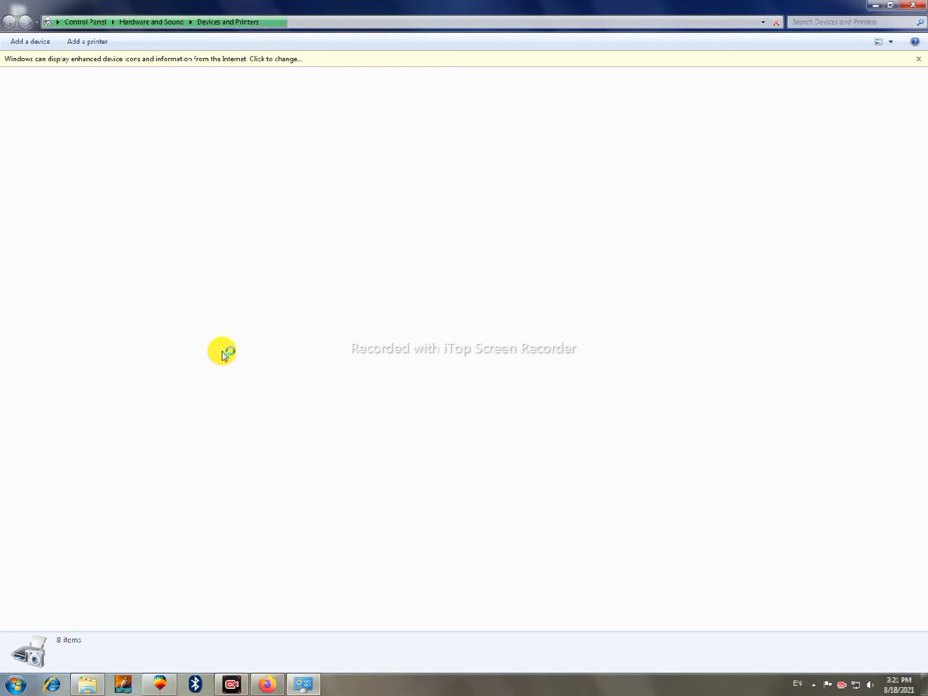
- Close the Devices and Printers window and open it again to reload the printers
click(913, 7)
click(15, 684)
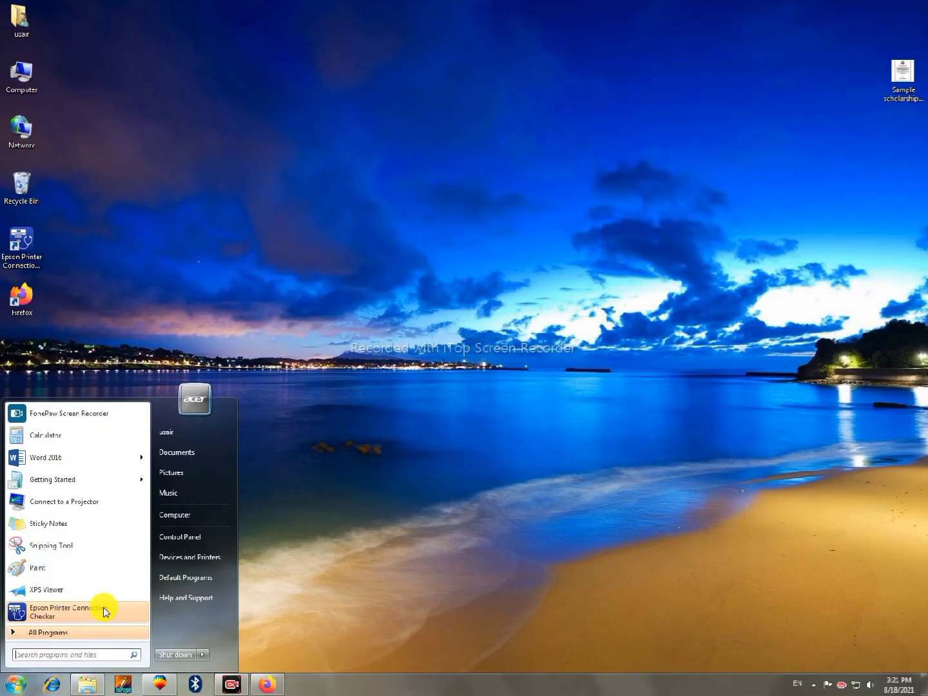
click(189, 557)
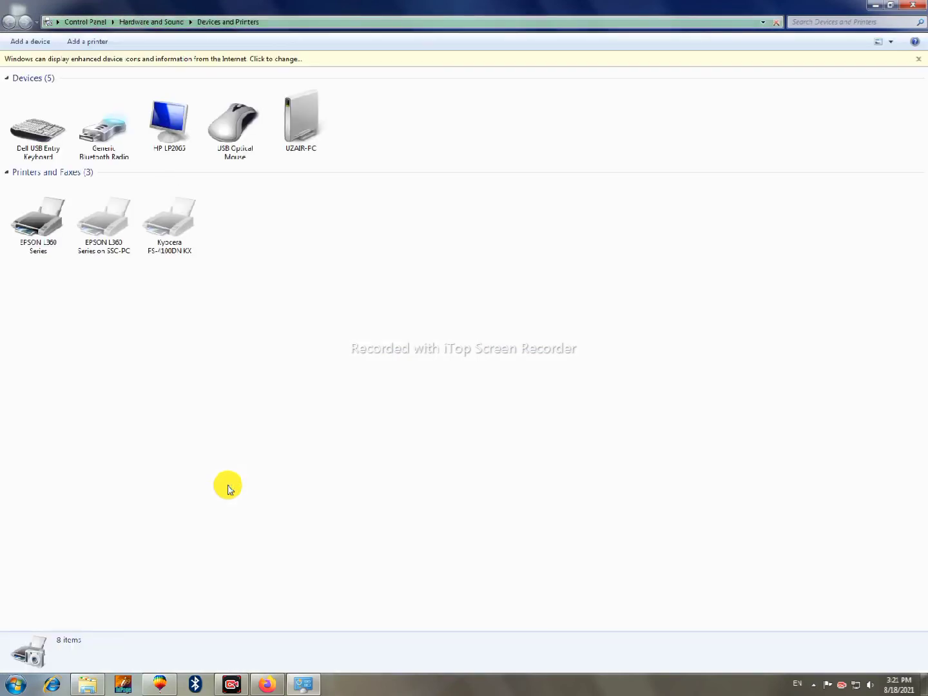
- Print a nozzle check pattern from the maintenance options in the EPSON L360 Series printing preferences
click(40, 213)
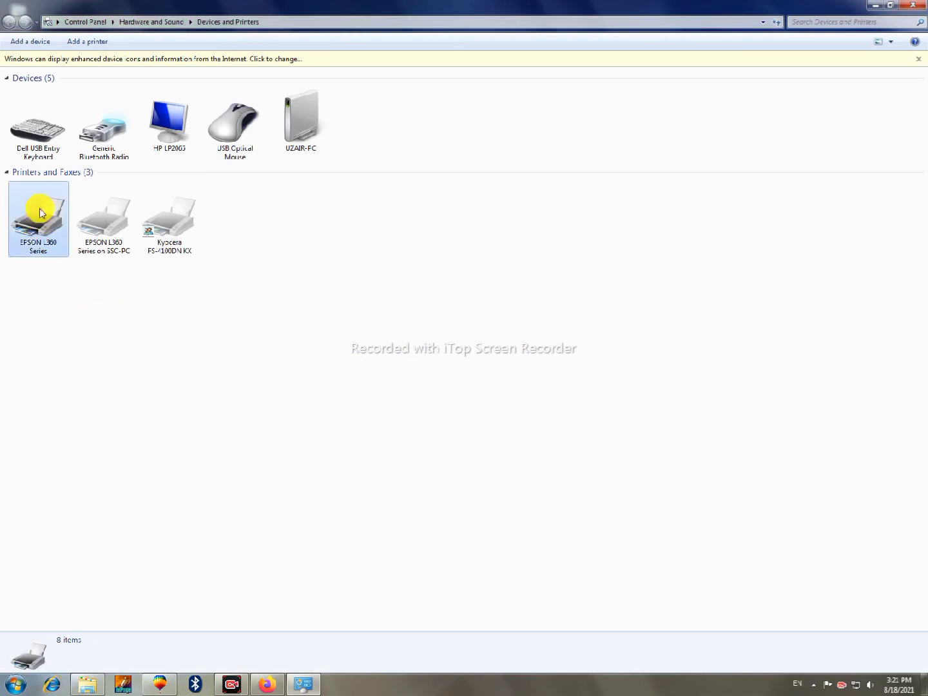
right_click(40, 212)
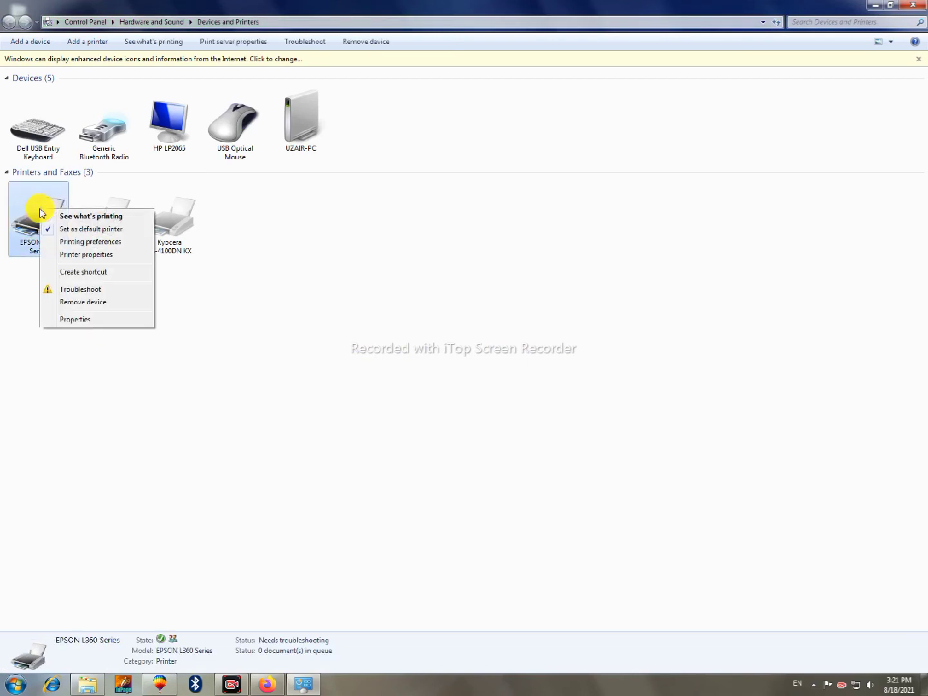
click(96, 243)
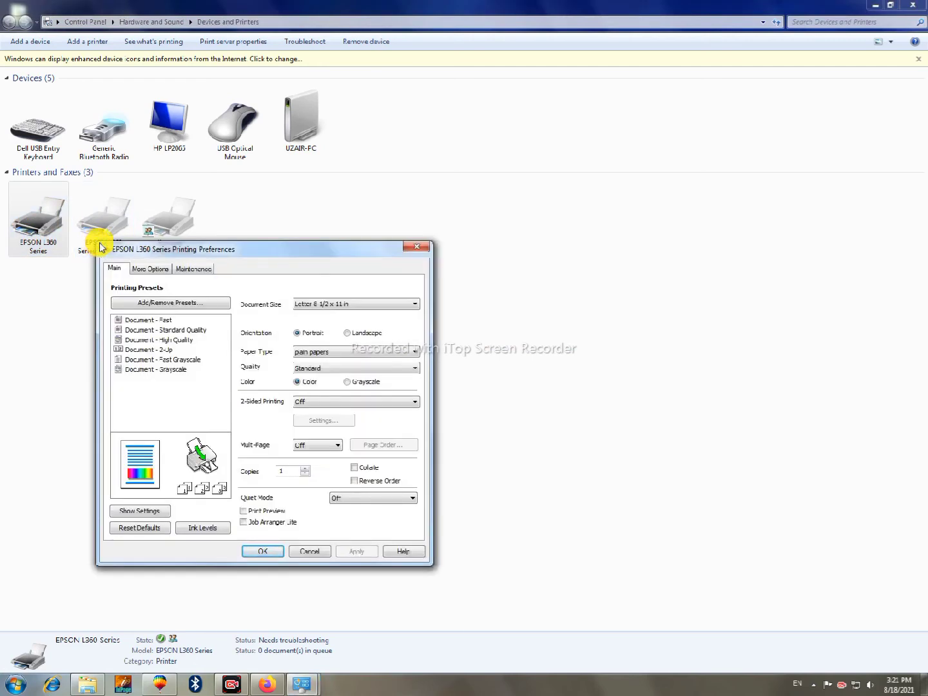
click(183, 269)
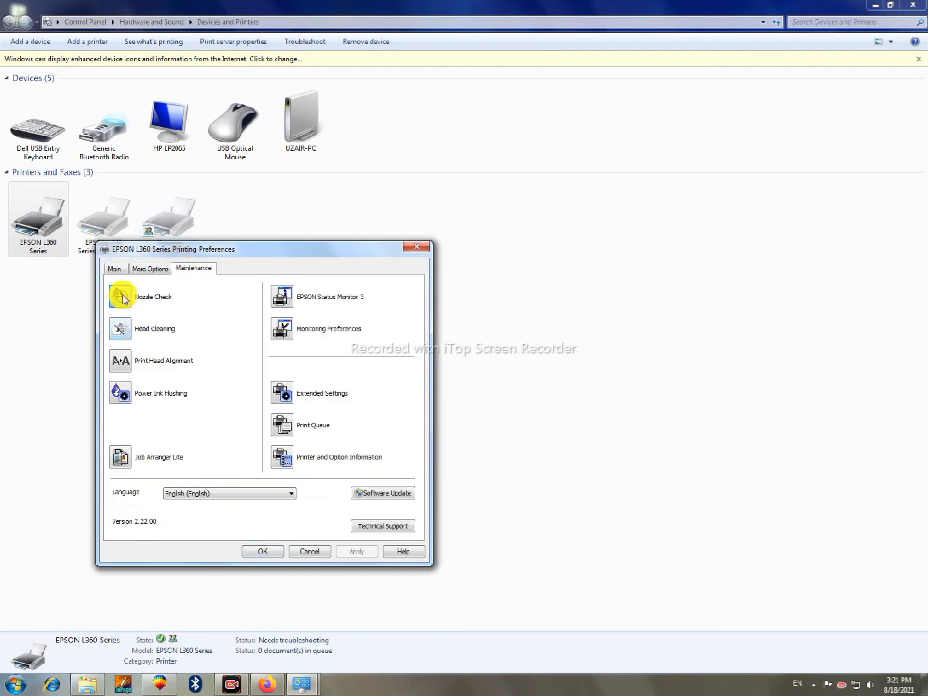
click(122, 297)
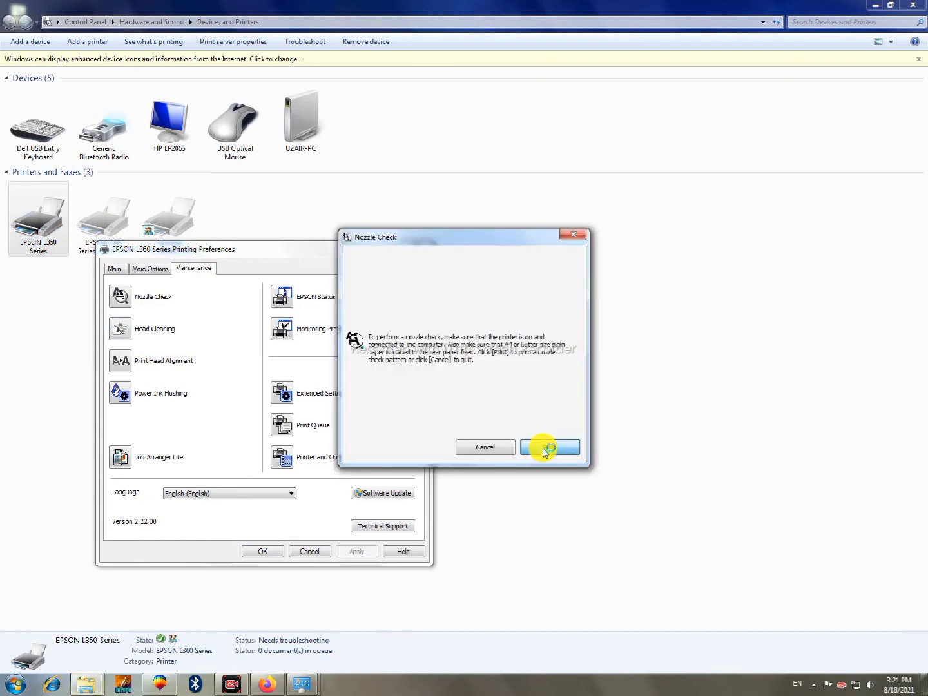
click(542, 450)
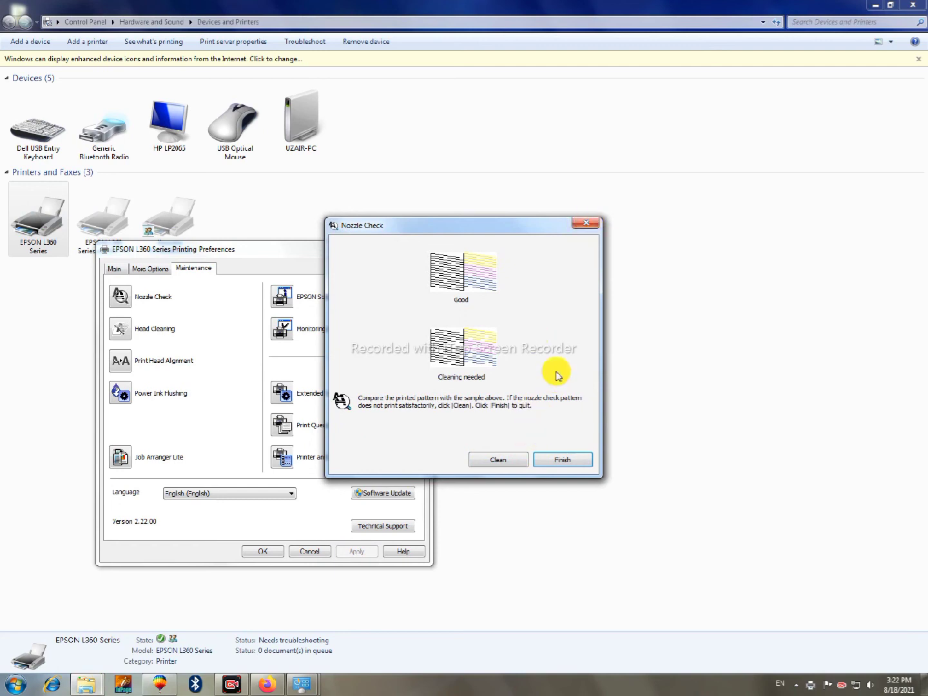
- Move the Nozzle Check dialog beside the Printing Preferences dialog and minimize Devices and Printers to reveal the desktop
drag(437, 226, 596, 239)
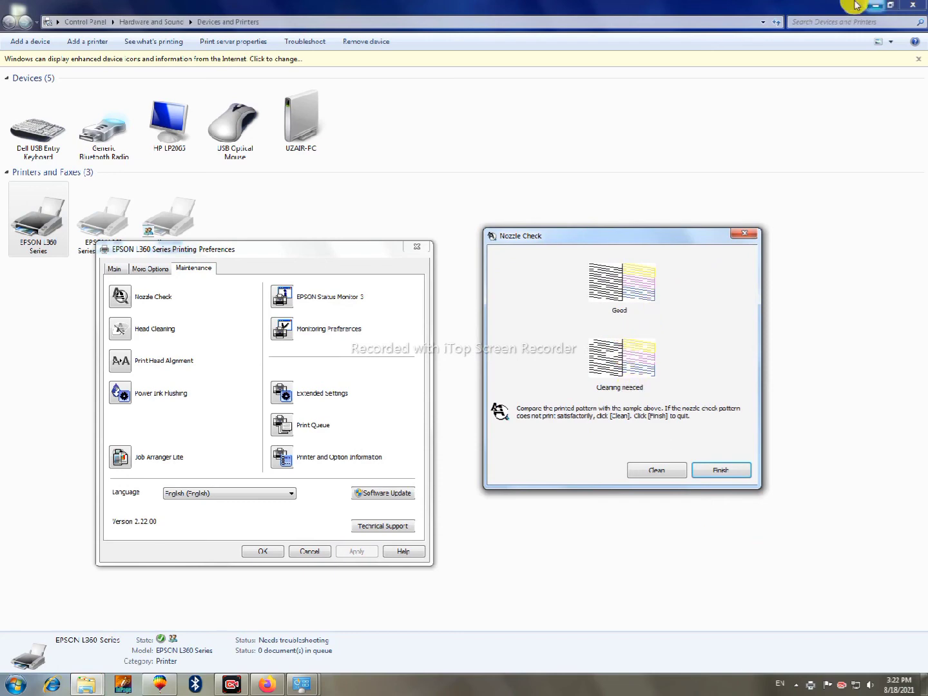
click(877, 5)
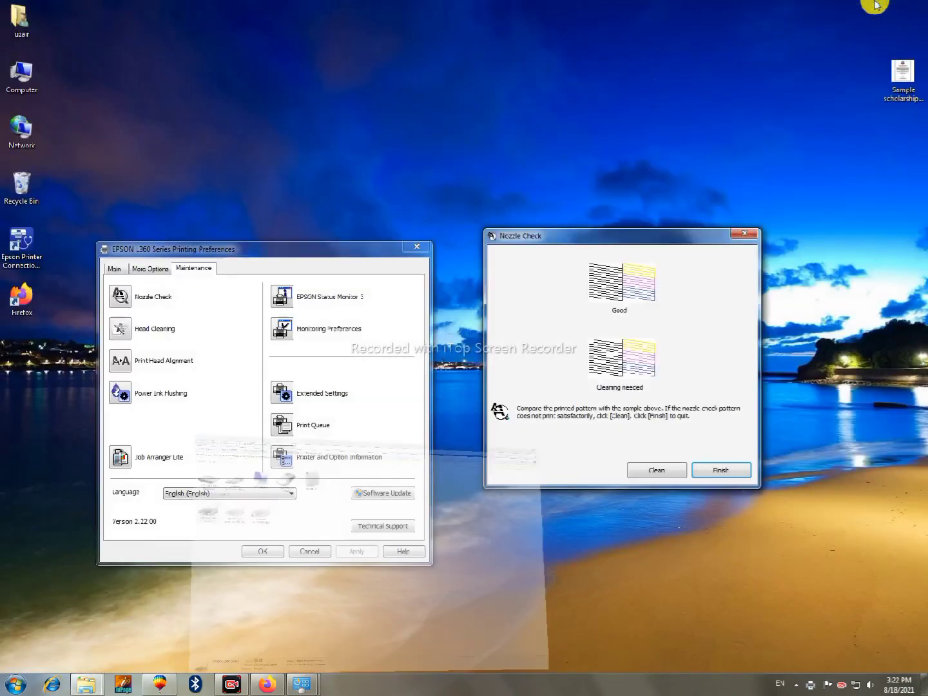
right_click(453, 85)
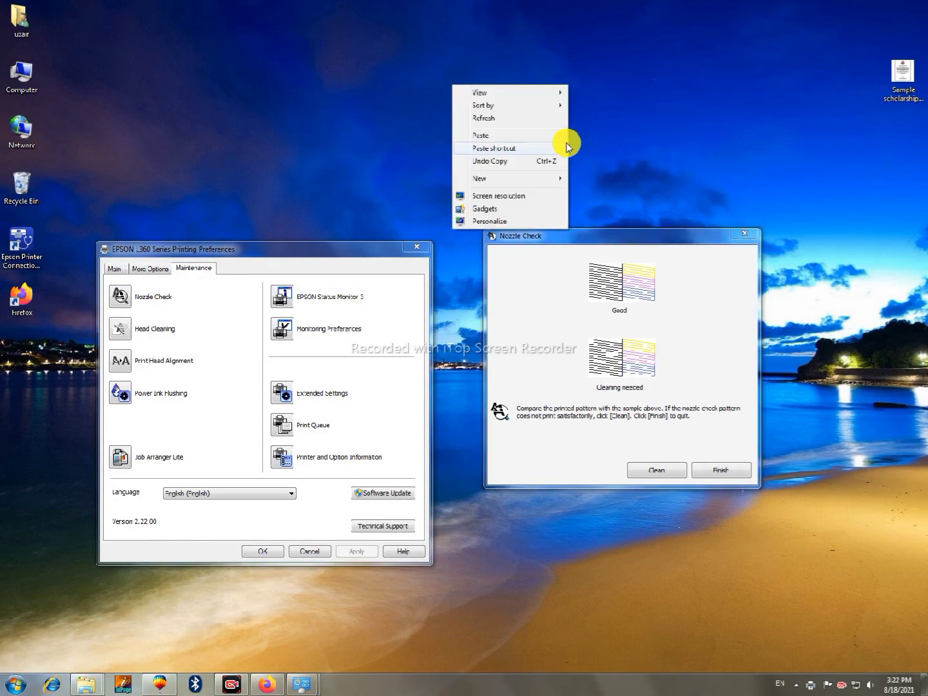